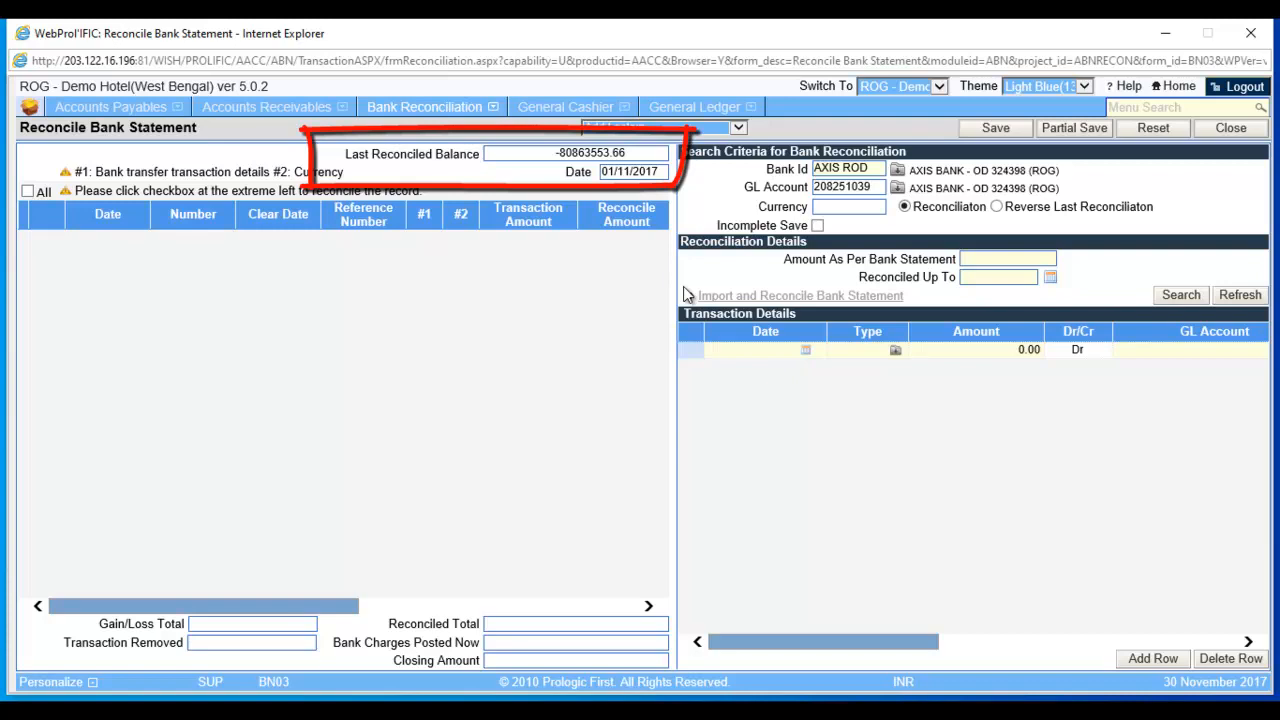
Set the bank statement amount to 200000 and the reconciled-up-to date to 30/11/2017, and search for the transactions.
{"action": "left_click", "coordinate": [1009, 257]}
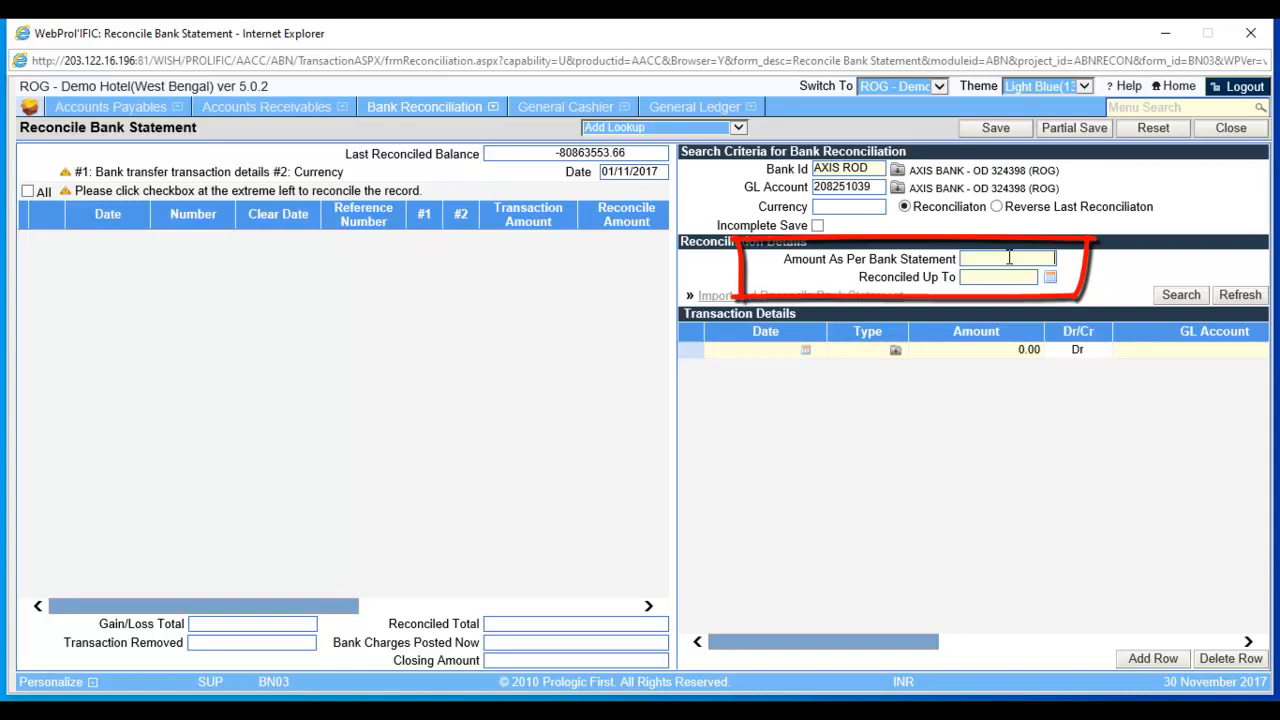
{"action": "type", "text": "200000"}
{"action": "key", "text": "Tab"}
{"action": "left_click", "coordinate": [1050, 279]}
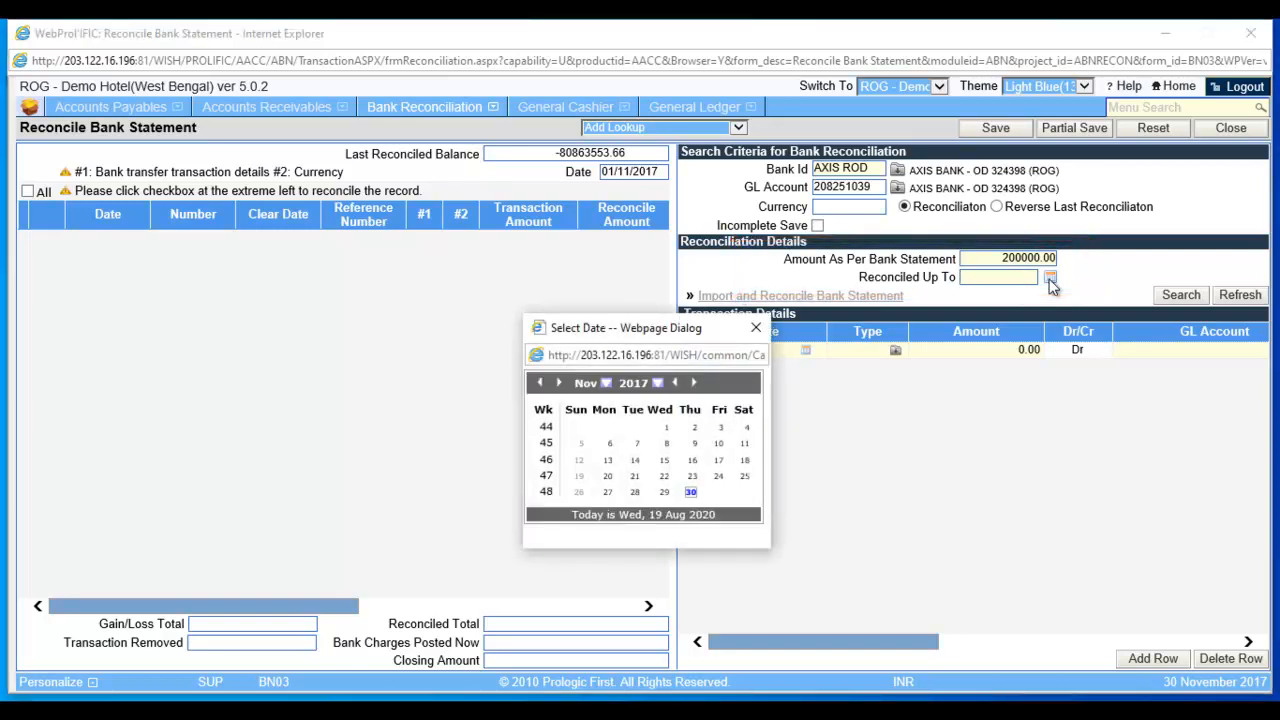
{"action": "left_click", "coordinate": [692, 492]}
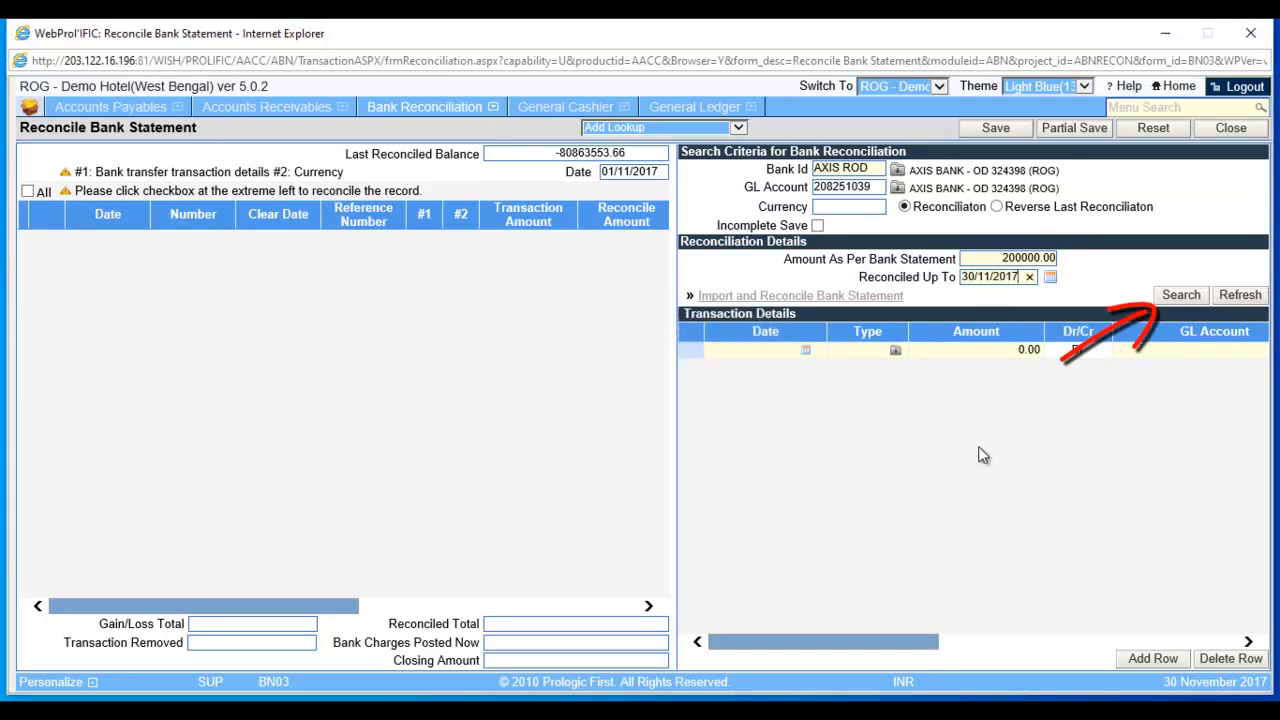
{"action": "left_click", "coordinate": [1175, 296]}
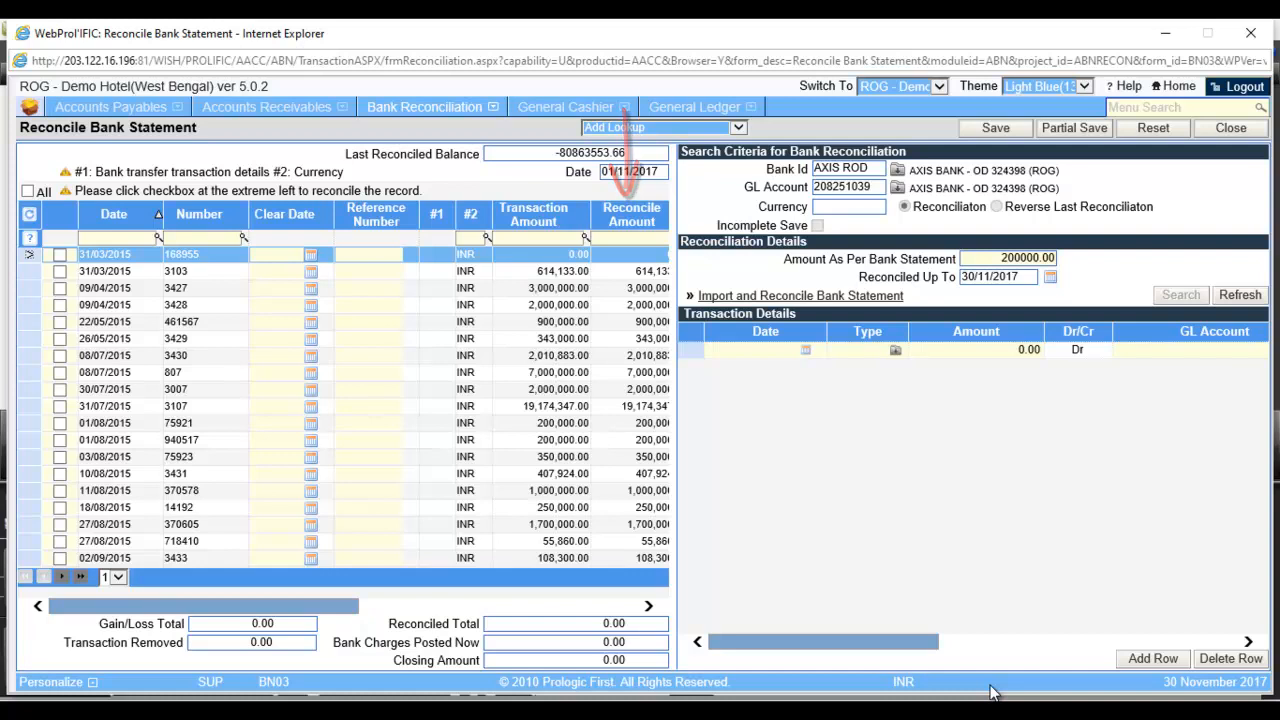
Examine the remaining columns of the unreconciled transactions list, from the reconcile amounts through to the document numbers.
{"action": "left_click", "coordinate": [648, 606]}
{"action": "left_click", "coordinate": [648, 606]}
{"action": "left_click", "coordinate": [648, 606]}
{"action": "left_click", "coordinate": [648, 606]}
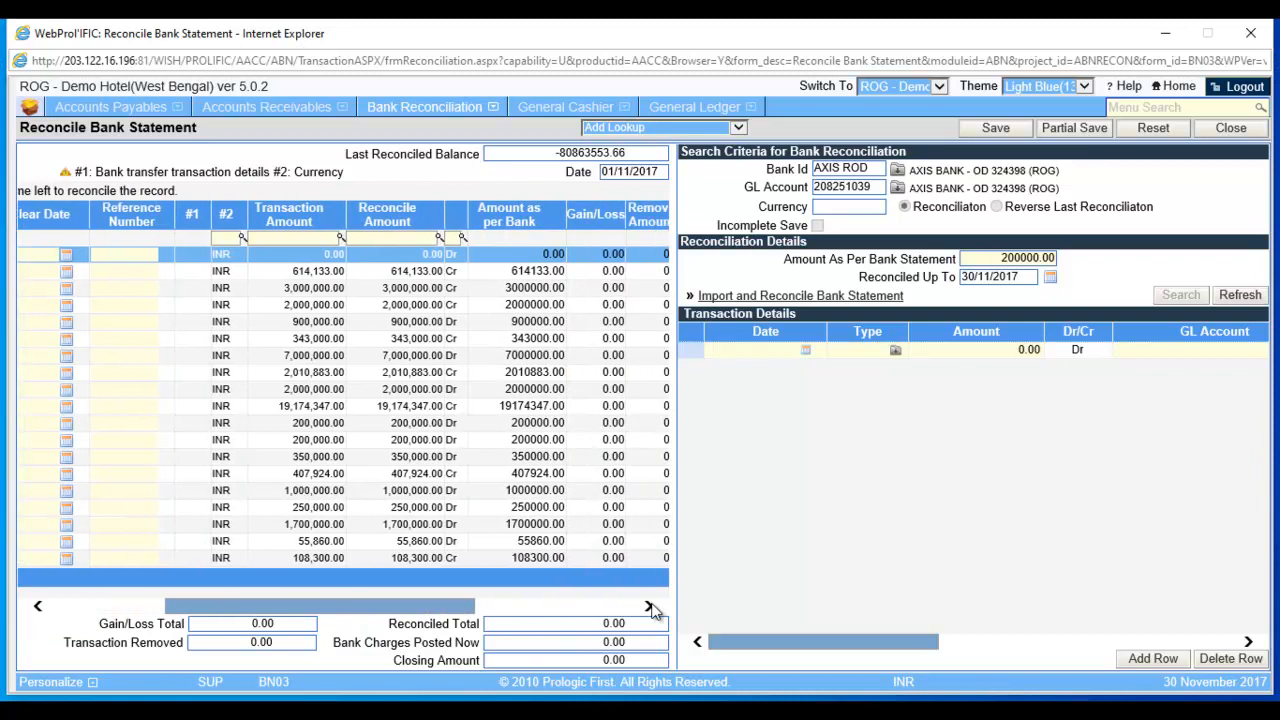
{"action": "left_click", "coordinate": [648, 606]}
{"action": "left_click", "coordinate": [648, 606]}
{"action": "left_click", "coordinate": [648, 606]}
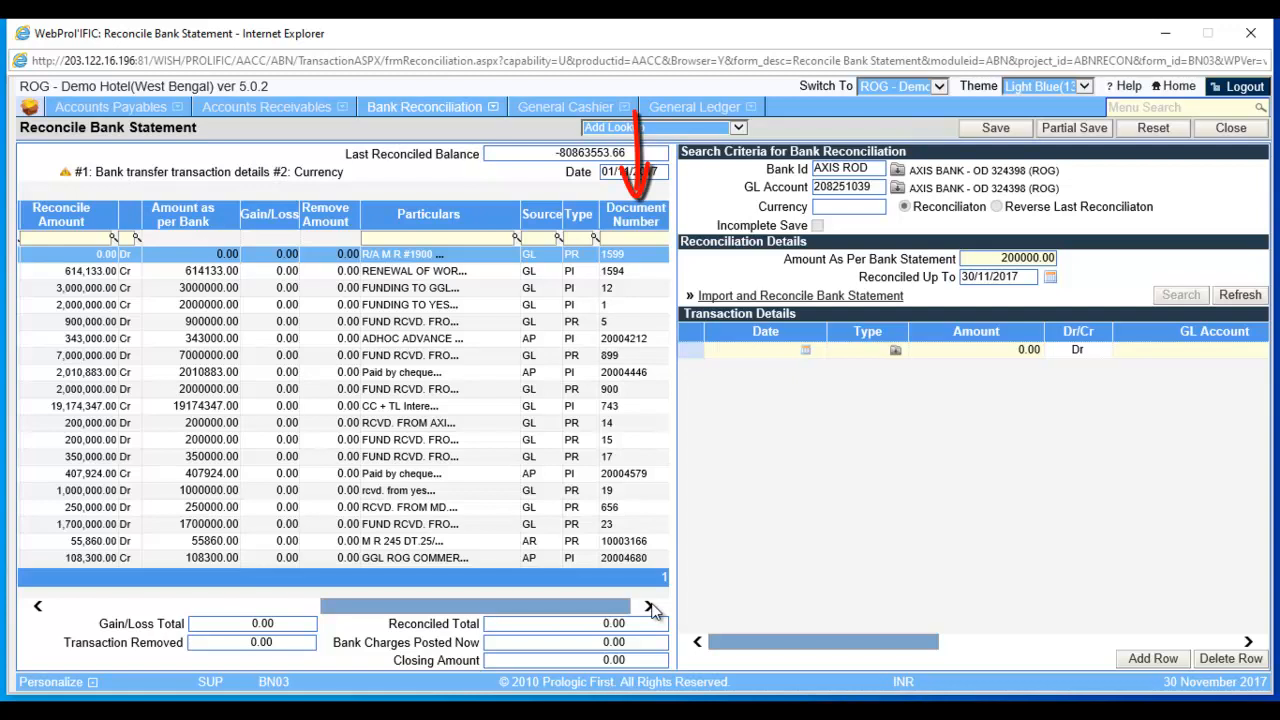
{"action": "left_click", "coordinate": [649, 607]}
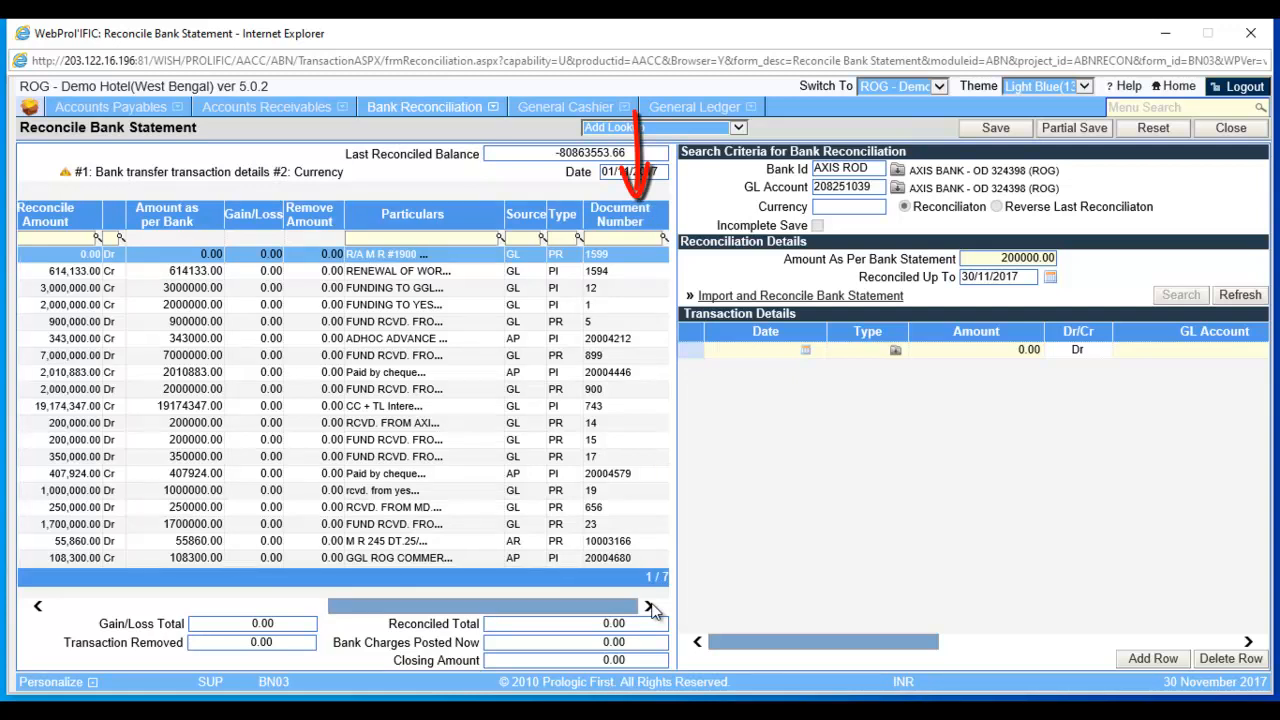
{"action": "left_click", "coordinate": [37, 607]}
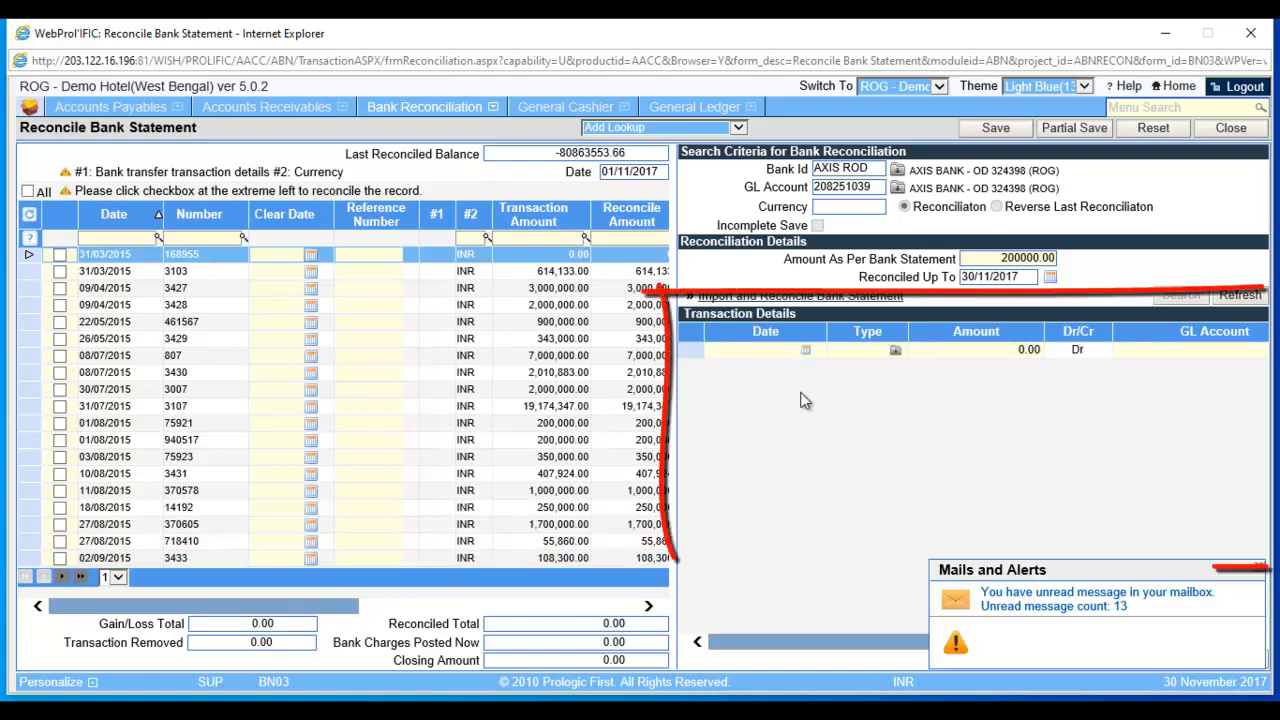
Enter a bank charges (BC) transaction dated 29/11/2017 with an amount of 500 in the transaction details.
{"action": "left_click", "coordinate": [806, 350]}
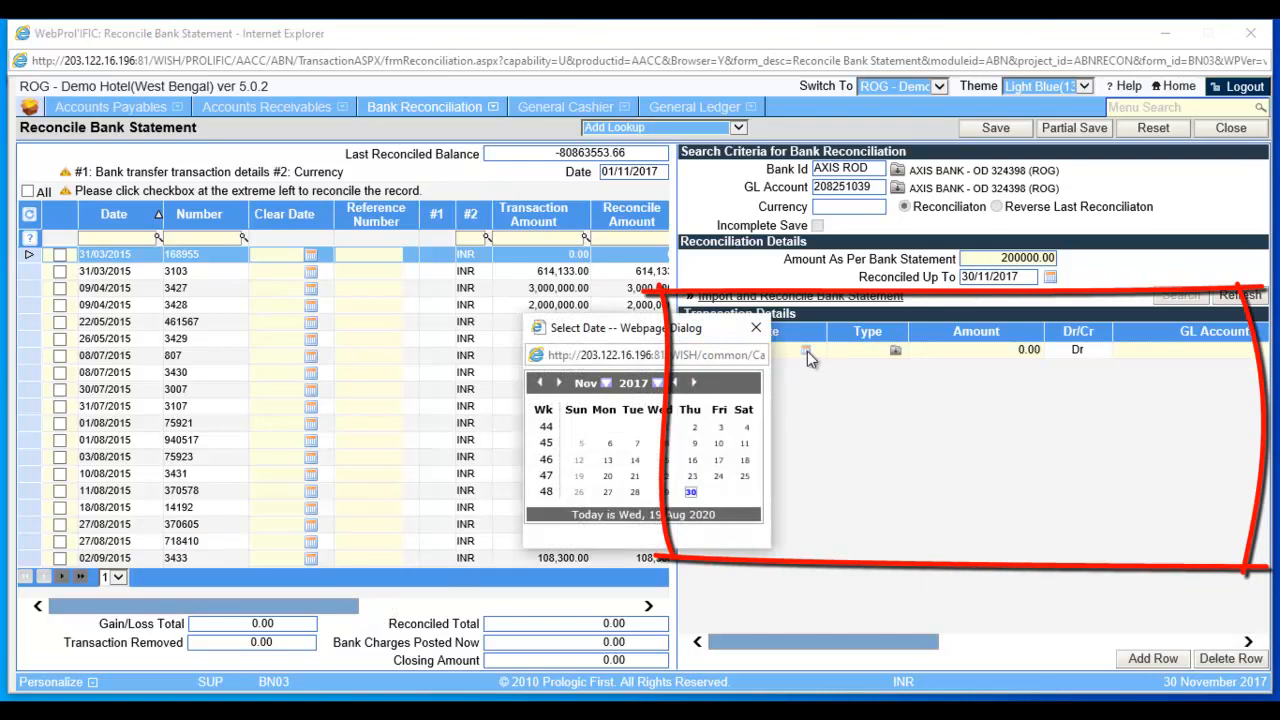
{"action": "left_click", "coordinate": [664, 491]}
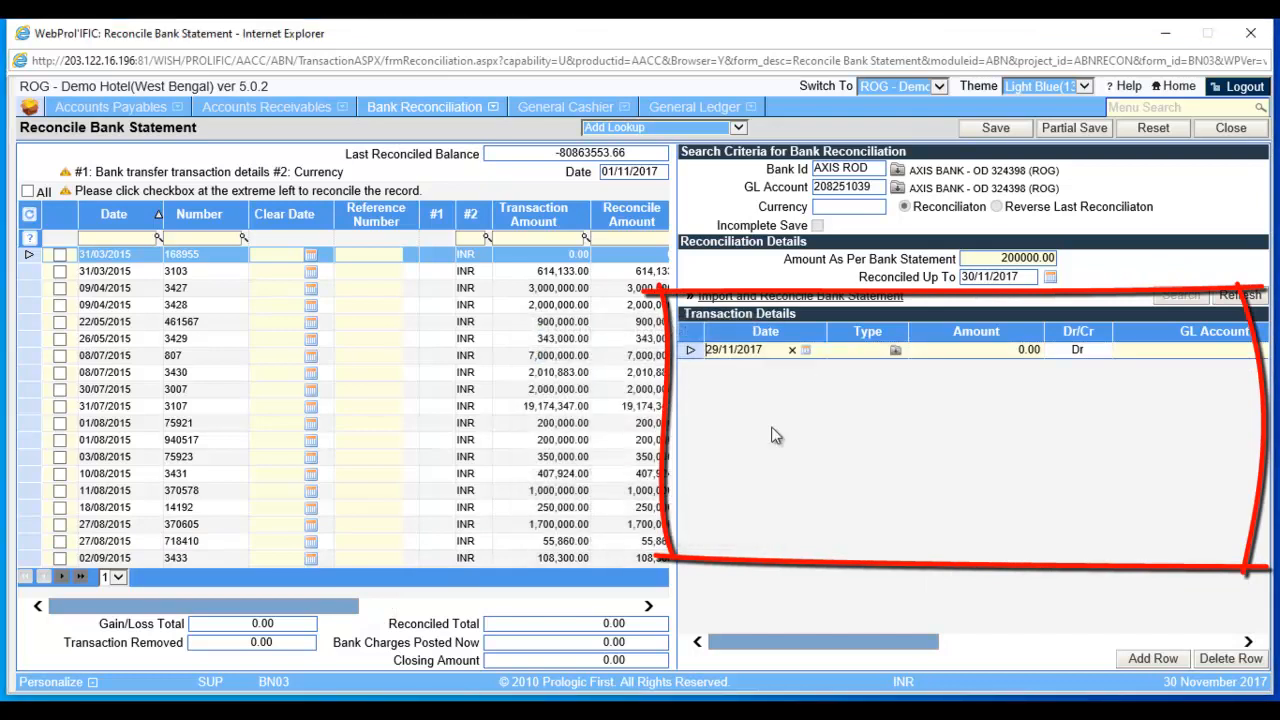
{"action": "left_click", "coordinate": [898, 352]}
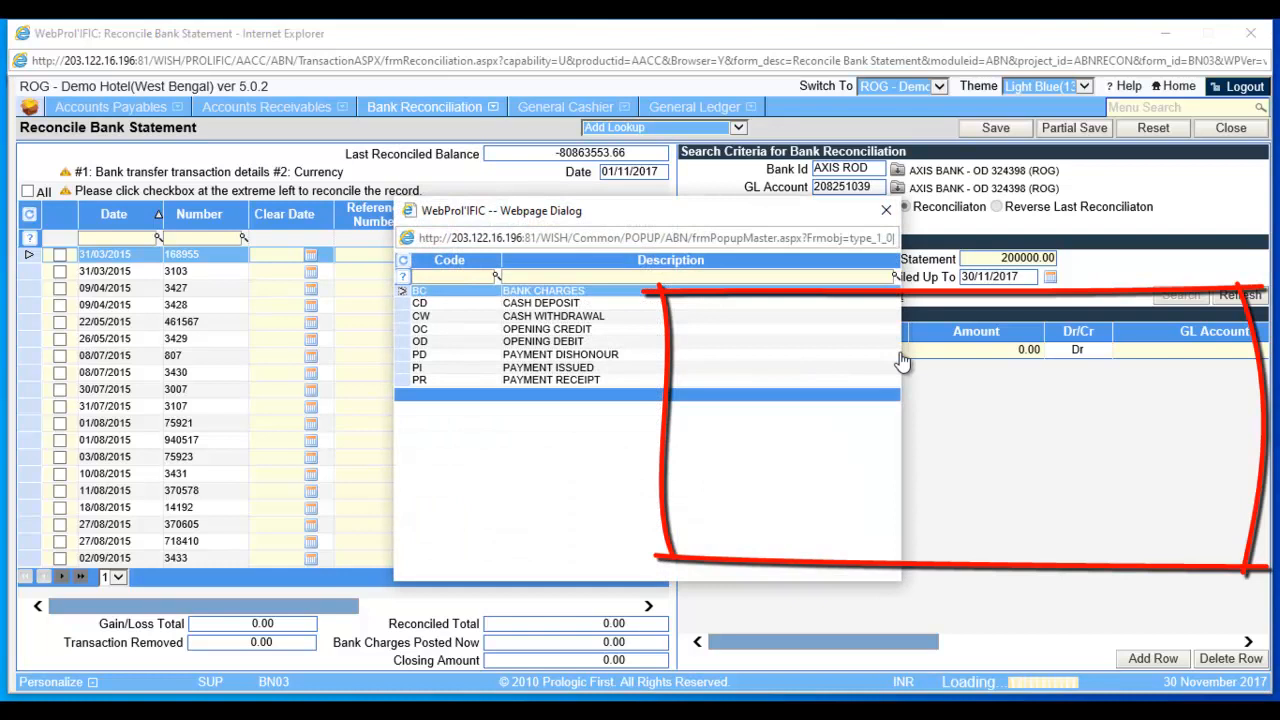
{"action": "left_click", "coordinate": [738, 303]}
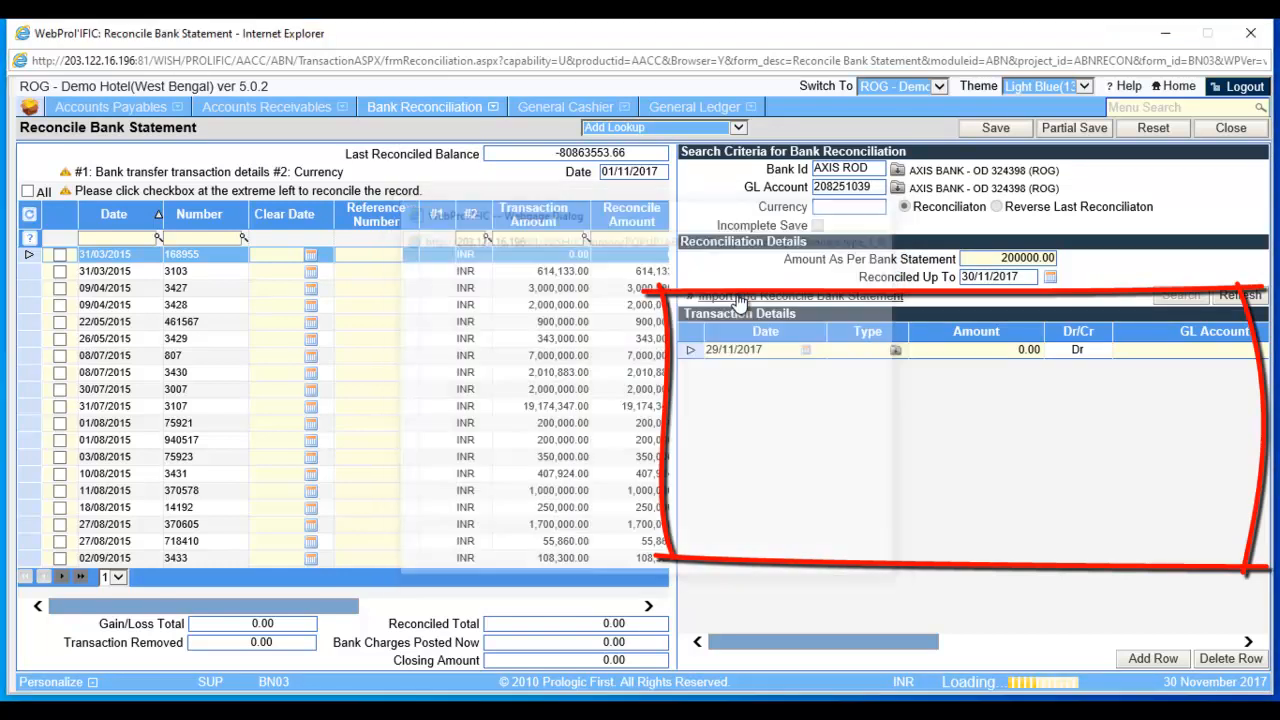
{"action": "left_click", "coordinate": [949, 356]}
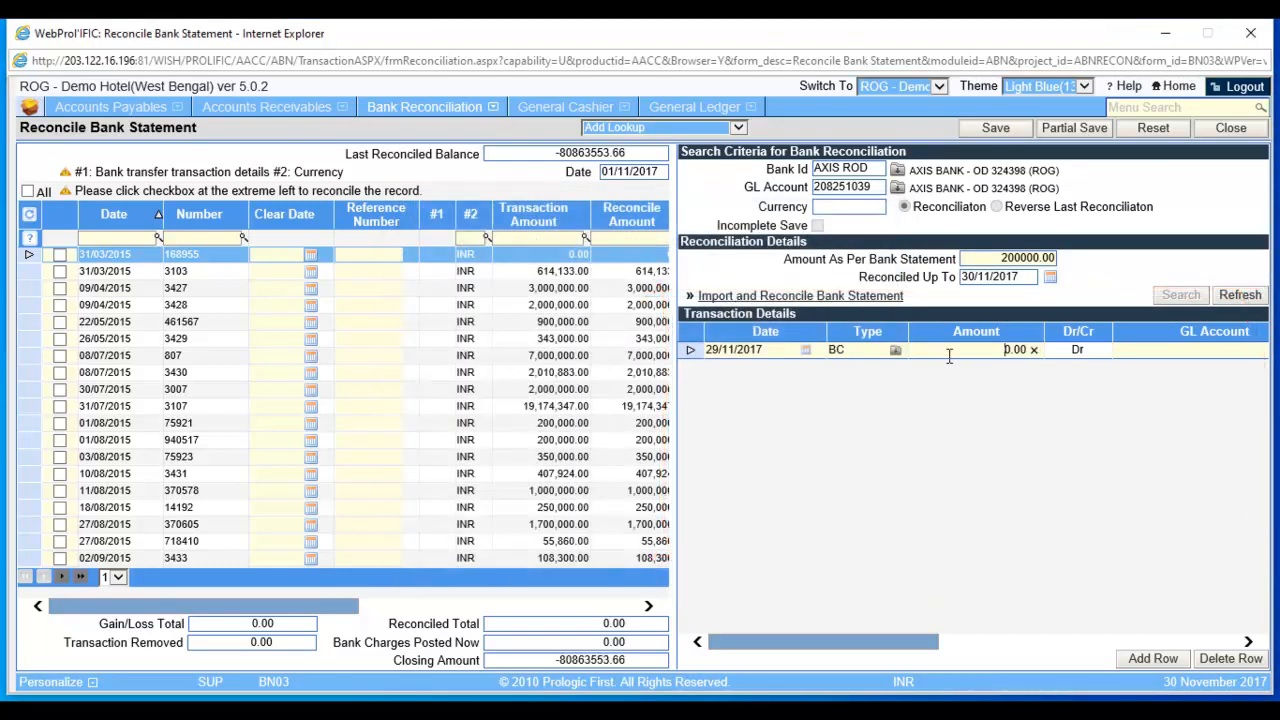
{"action": "left_click_drag", "start_coordinate": [949, 356], "coordinate": [1066, 357]}
{"action": "type", "text": "500"}
Look up "BANK" to assign a GL account to the bank charges row and set its particulars to "bank charges".
{"action": "left_click_drag", "start_coordinate": [911, 646], "coordinate": [973, 642]}
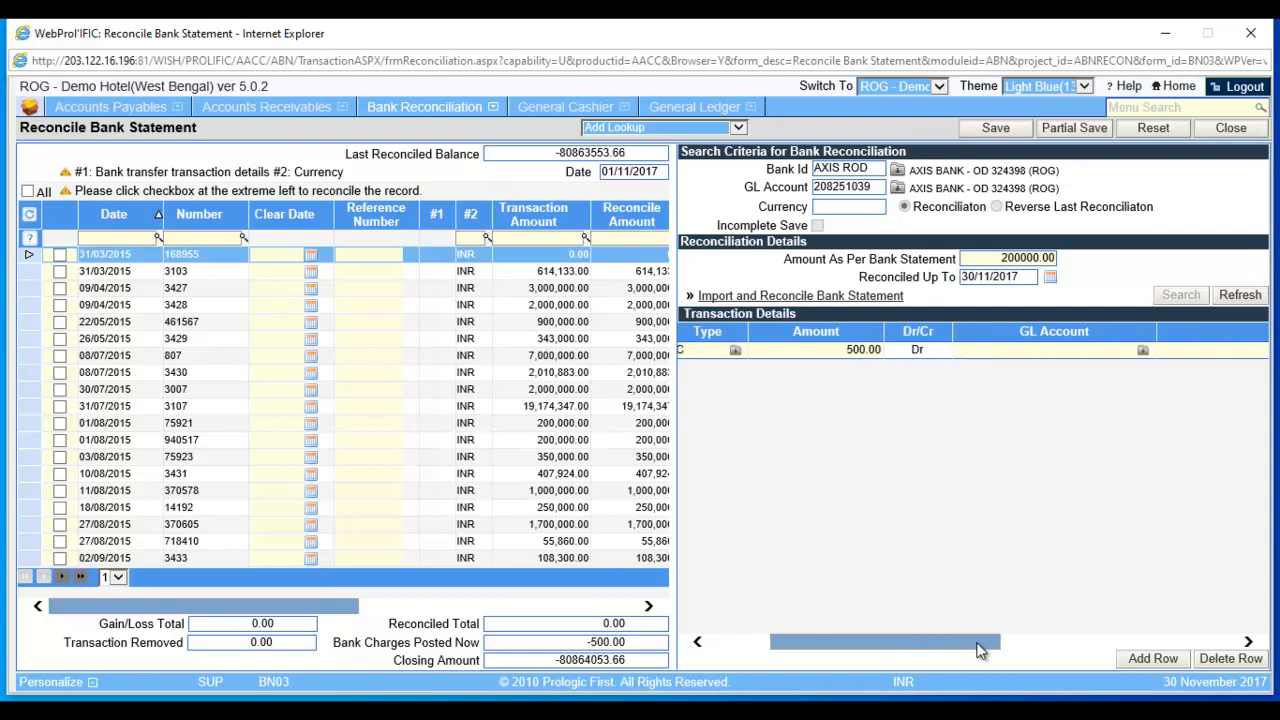
{"action": "left_click", "coordinate": [997, 353]}
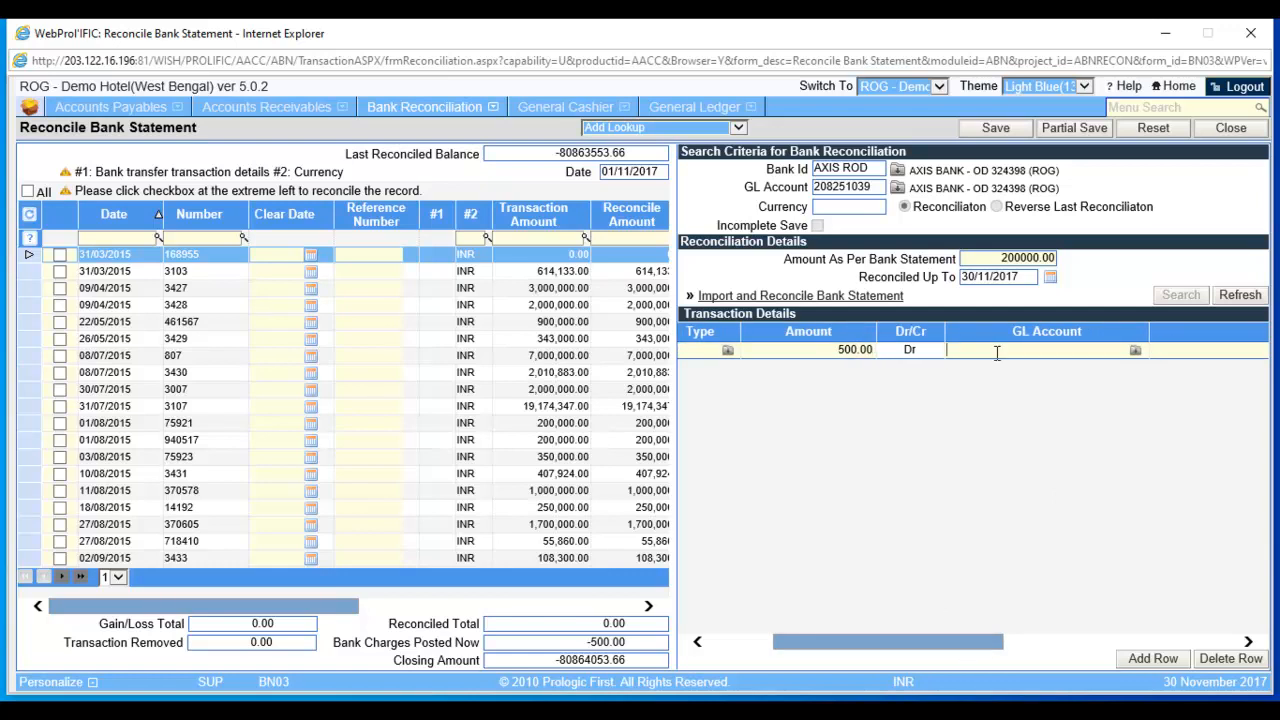
{"action": "type", "text": "BANK"}
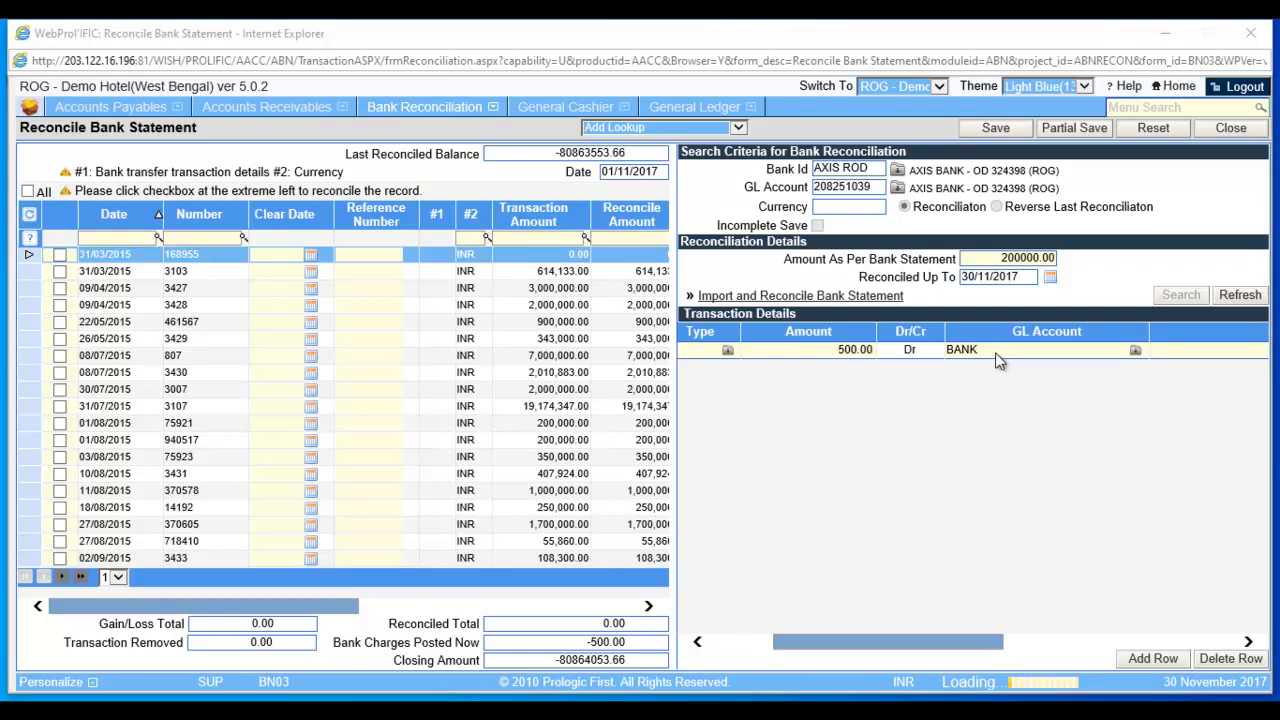
{"action": "double_click", "coordinate": [714, 294]}
{"action": "left_click_drag", "start_coordinate": [940, 640], "coordinate": [1063, 641]}
{"action": "left_click", "coordinate": [992, 352]}
{"action": "type", "text": "bank charges"}
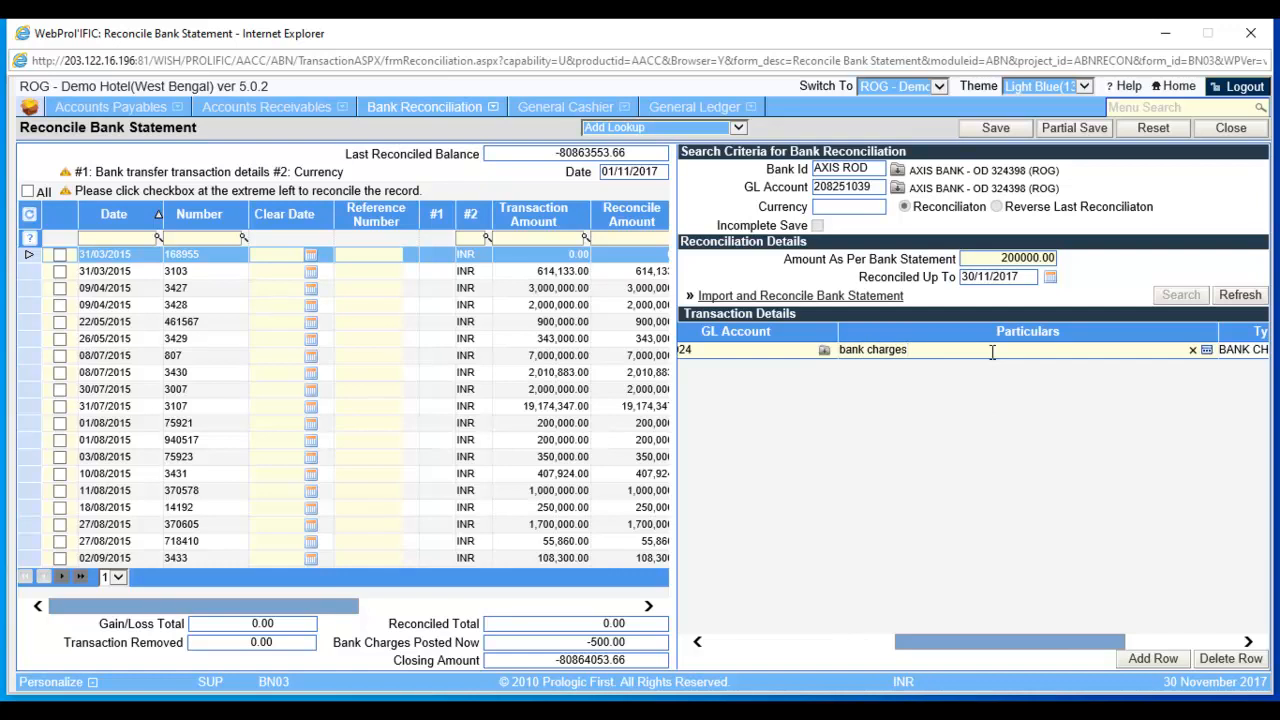
{"action": "left_click_drag", "start_coordinate": [1040, 645], "coordinate": [831, 645]}
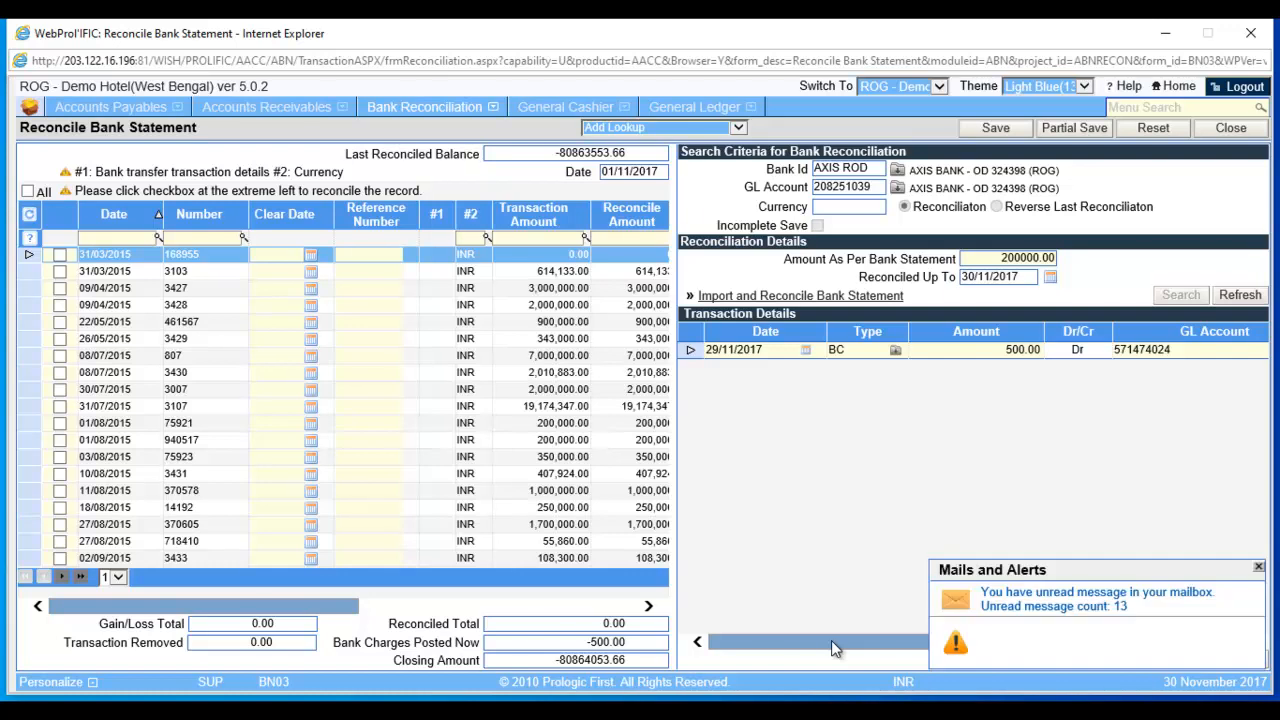
Mark the first four listed transactions, numbers 168955, 3103, 3427 and 3428, for reconciliation.
{"action": "left_click", "coordinate": [60, 254]}
{"action": "left_click", "coordinate": [60, 271]}
{"action": "left_click", "coordinate": [60, 288]}
{"action": "left_click", "coordinate": [60, 304]}
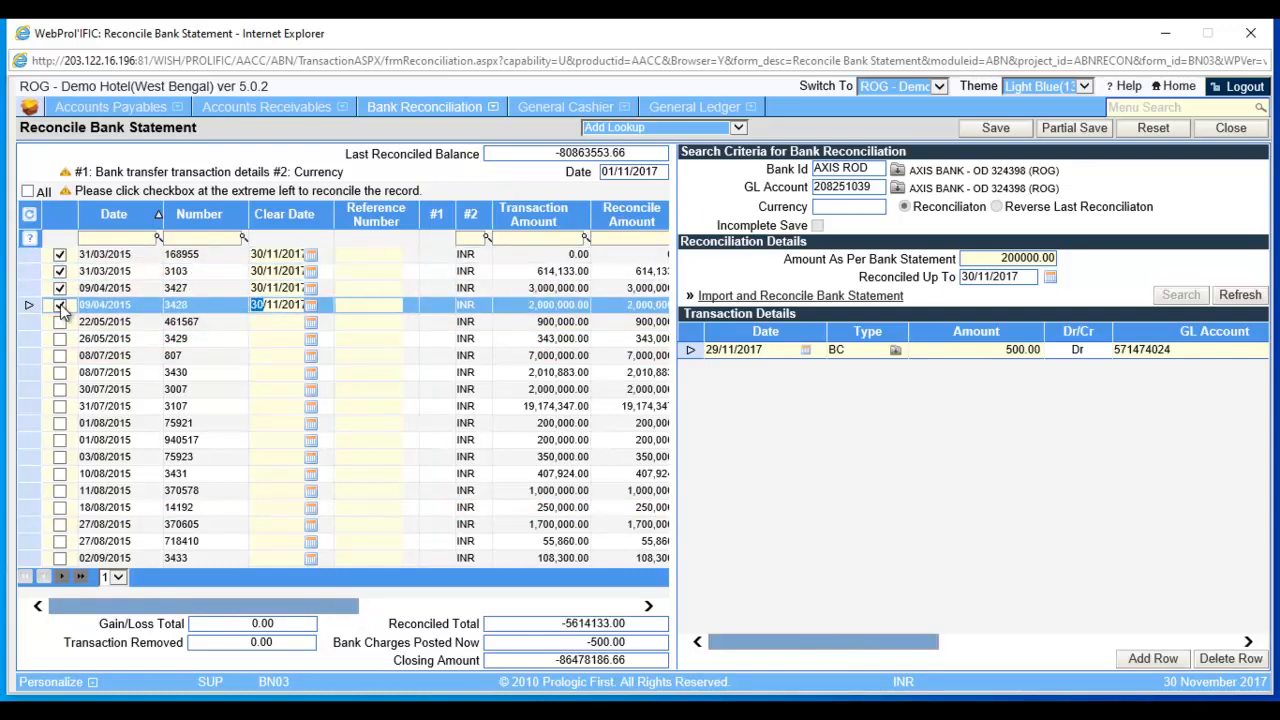